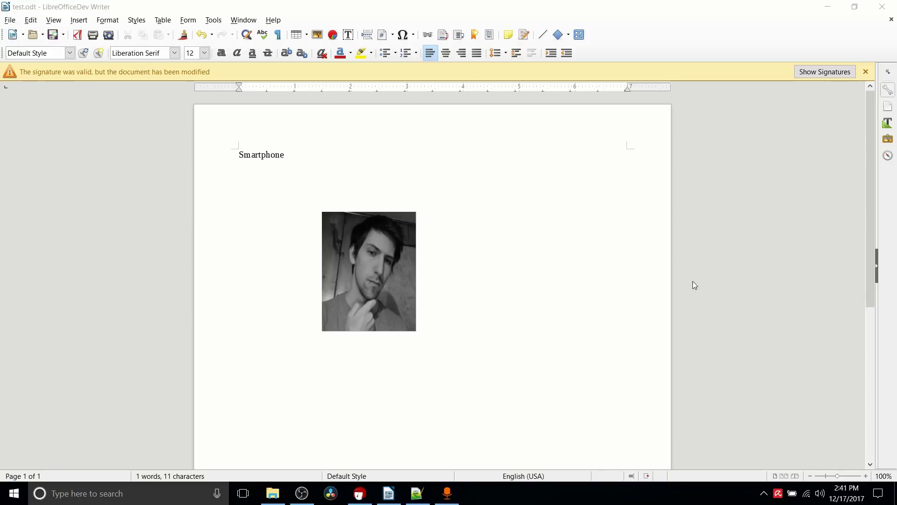
# Step: Start a new line under 'Smartphone' for the 'Snagglydawg dog' text
pyautogui.click(313, 156)
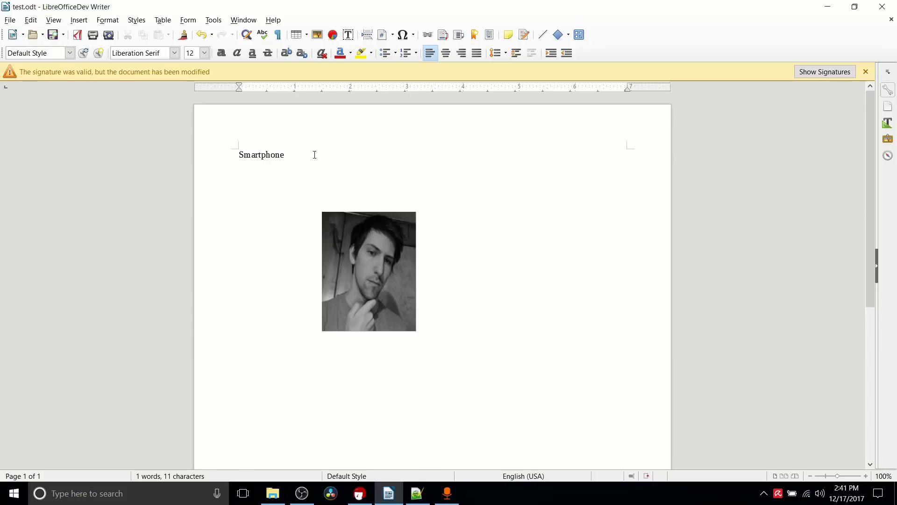
pyautogui.press('Return')
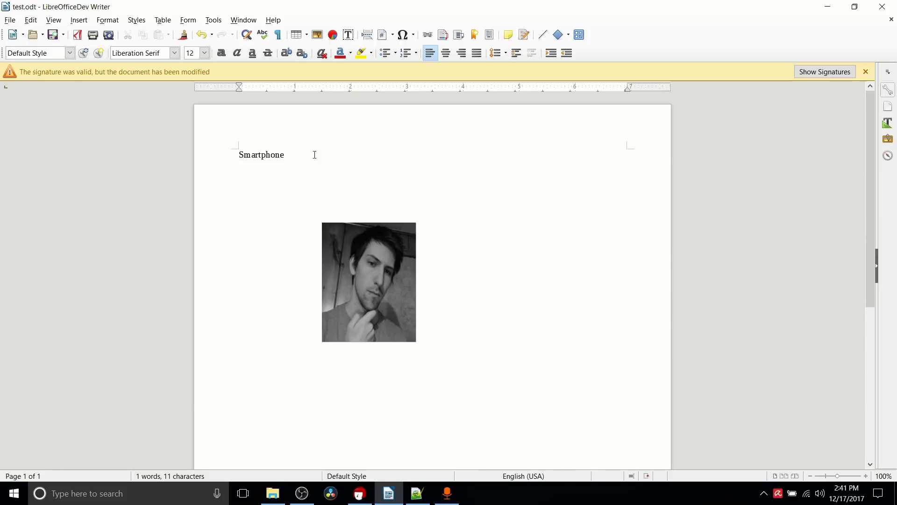
pyautogui.write('Snaggly')
pyautogui.write('dawg')
pyautogui.write(' dog')
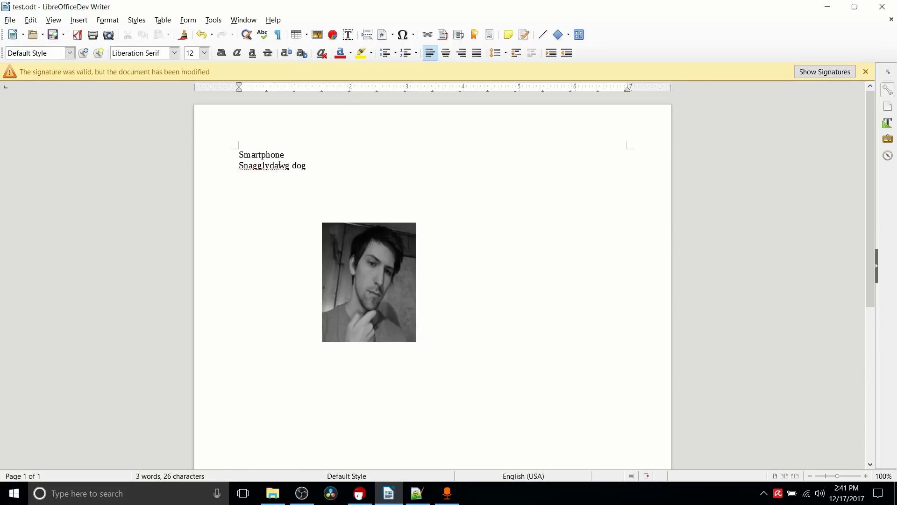
# Step: Run a spelling check on the 'Snagglydawg dog' line so 'Snagglydawg' is flagged
pyautogui.click(223, 22)
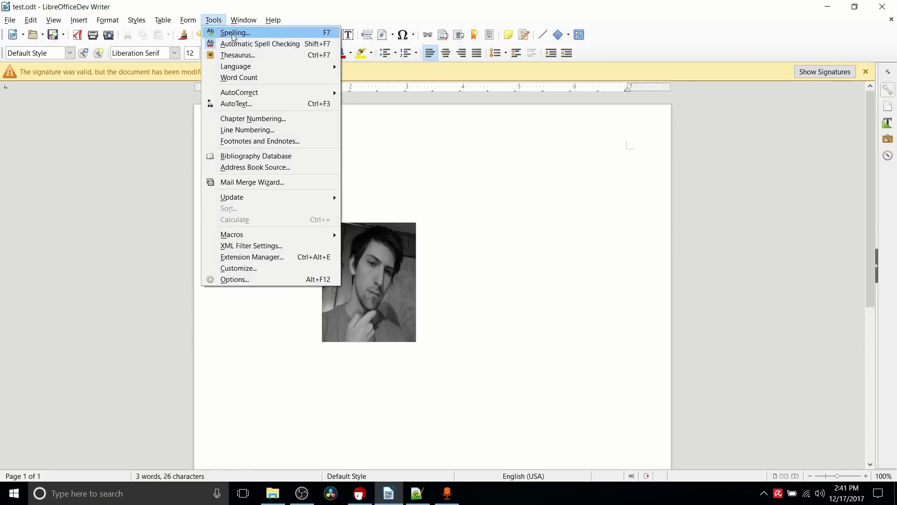
pyautogui.click(232, 33)
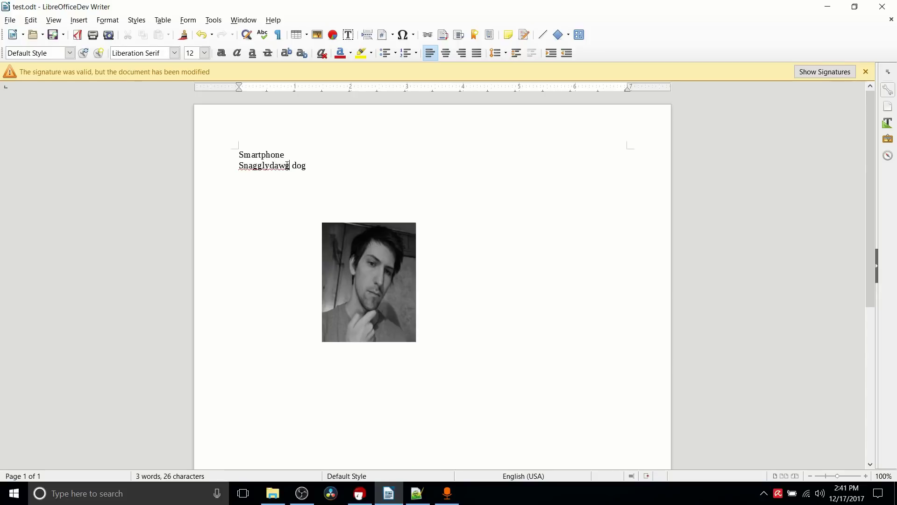
pyautogui.moveTo(293, 166); pyautogui.dragTo(311, 166)
pyautogui.click(312, 167)
pyautogui.moveTo(240, 166); pyautogui.dragTo(292, 165)
pyautogui.click(294, 166)
pyautogui.click(203, 22)
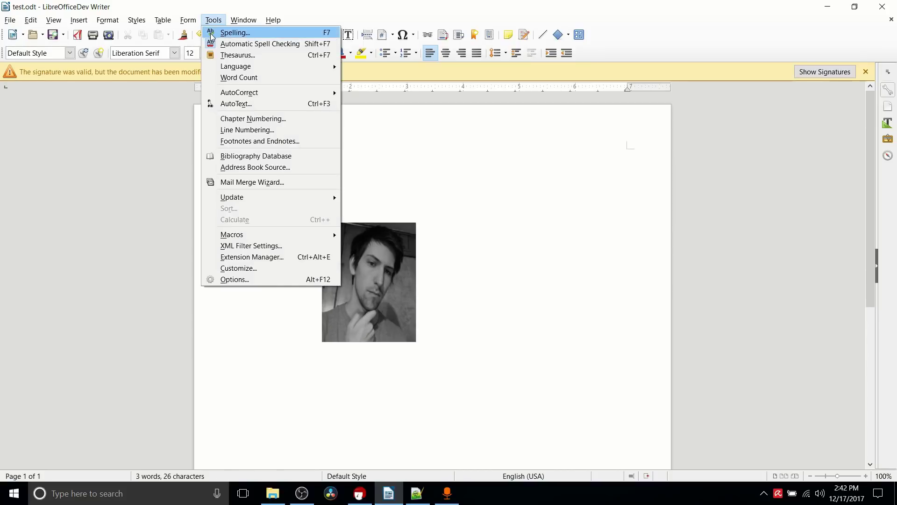
pyautogui.press('Escape')
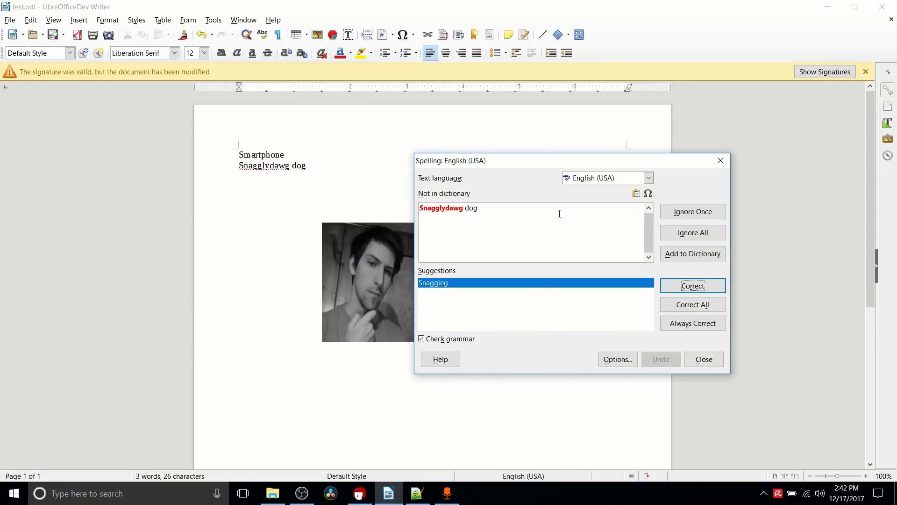
# Step: In the writing aids options, select the standard [English (USA)] user dictionary
pyautogui.click(617, 360)
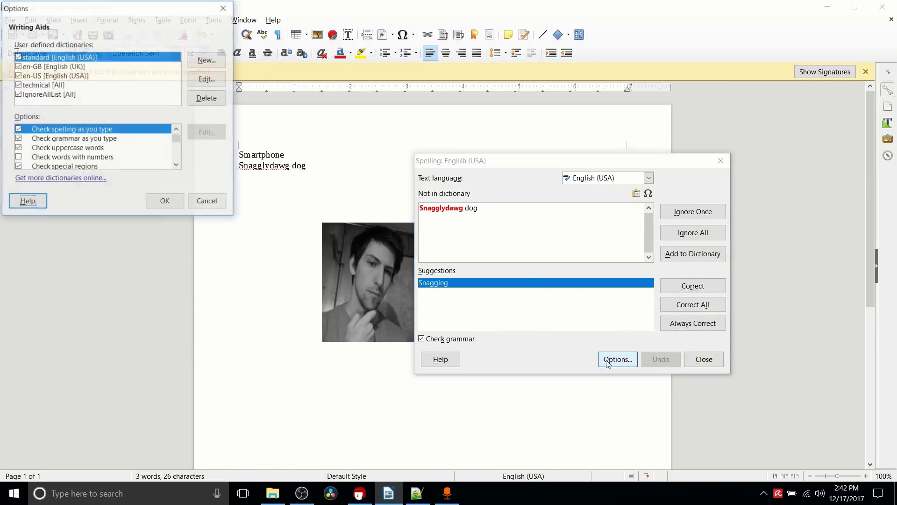
pyautogui.moveTo(483, 117); pyautogui.dragTo(455, 114)
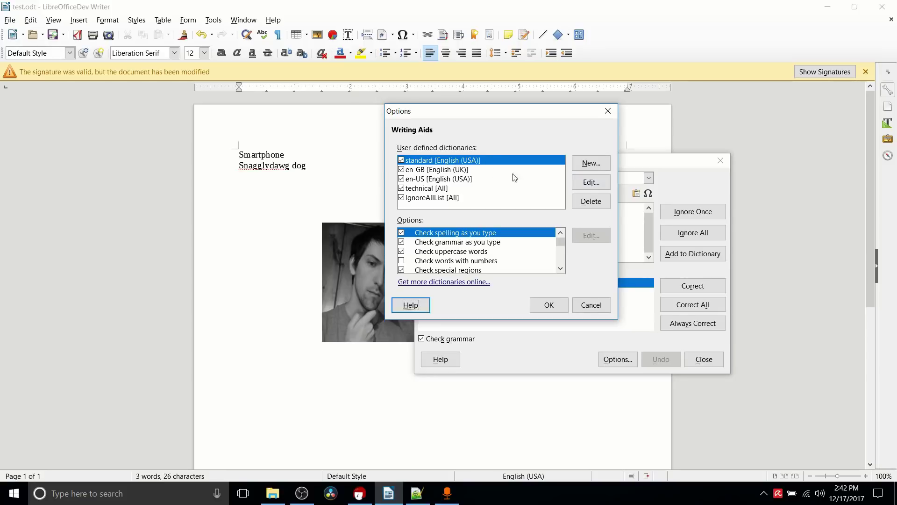
pyautogui.click(587, 183)
pyautogui.click(460, 183)
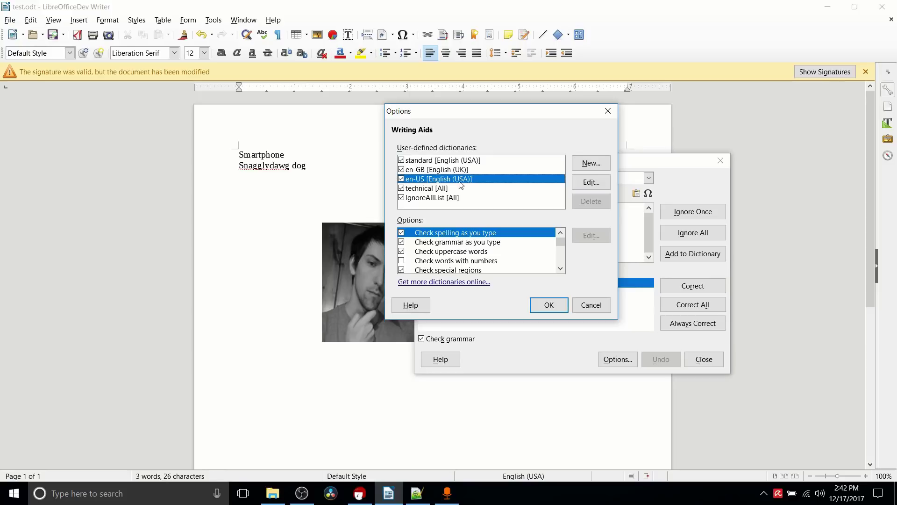
pyautogui.click(474, 161)
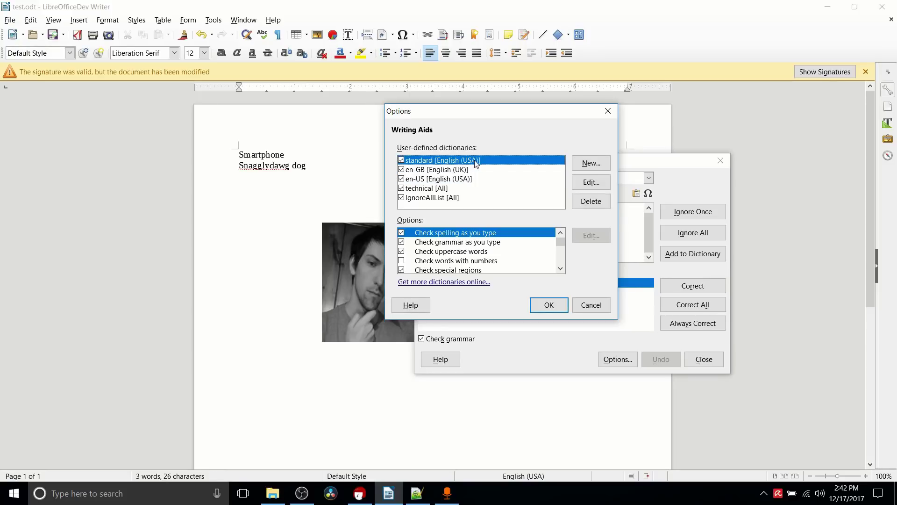
# Step: Open the standard dictionary editor and enter 'Snagglydawg' as a new word
pyautogui.click(591, 182)
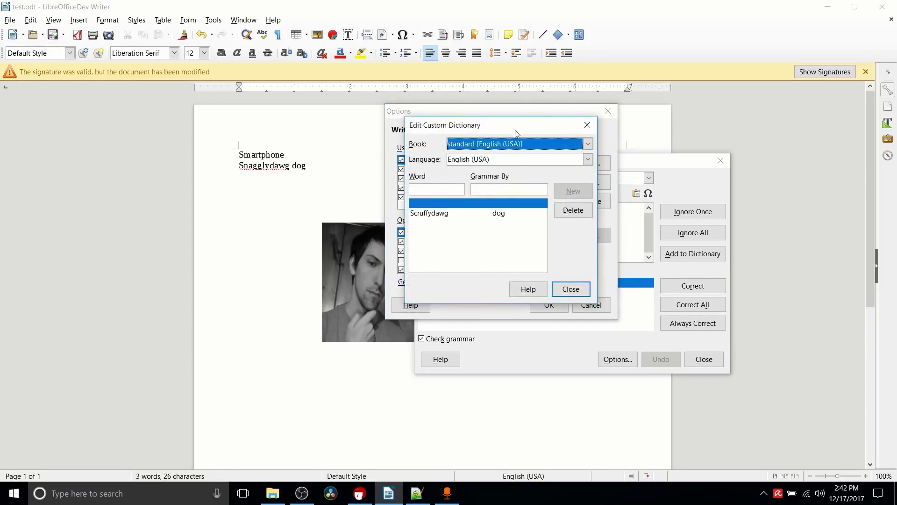
pyautogui.moveTo(494, 134); pyautogui.dragTo(747, 166)
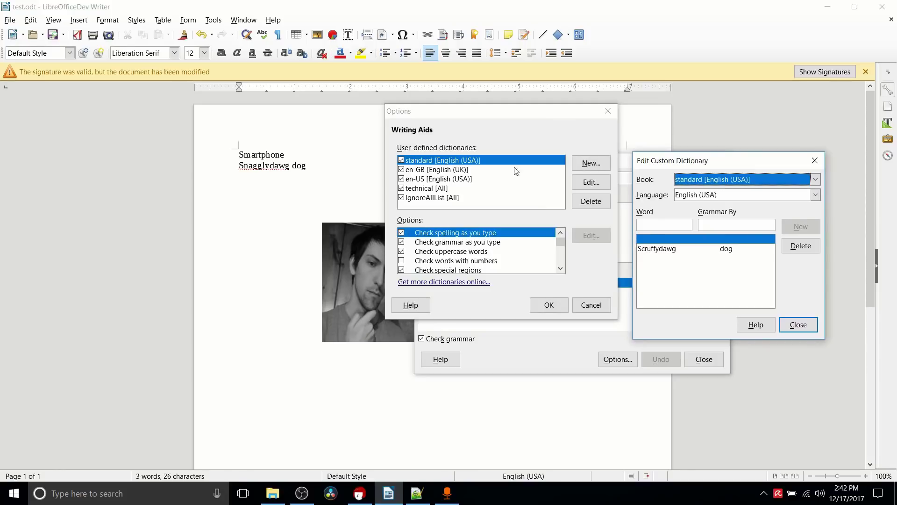
pyautogui.click(647, 227)
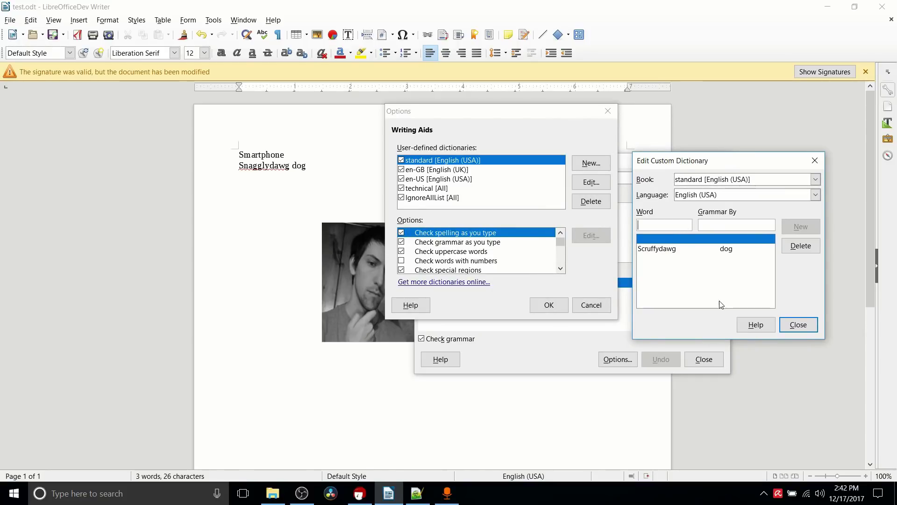
pyautogui.write('Snag')
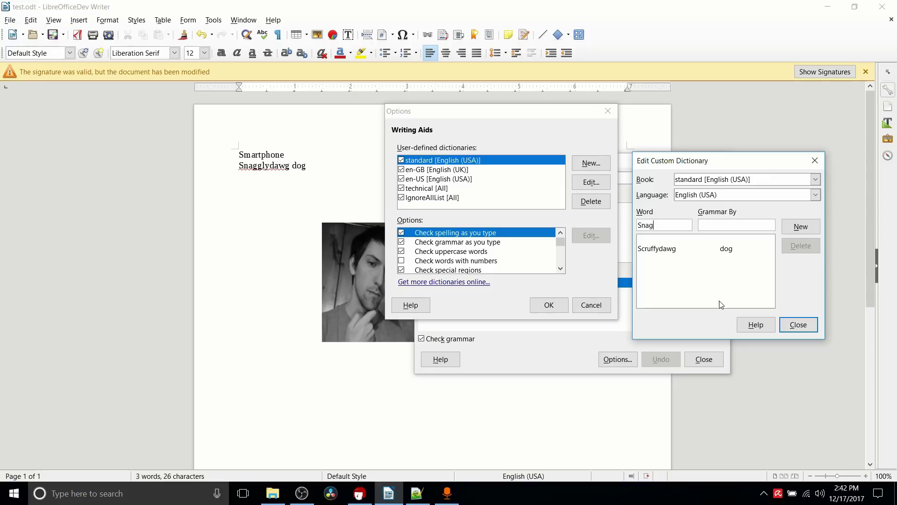
pyautogui.write('glydawg')
pyautogui.click(744, 225)
pyautogui.write('dog')
# Step: Set 'dog' as the grammar-by word and add Snagglydawg to the dictionary
pyautogui.doubleClick(680, 224)
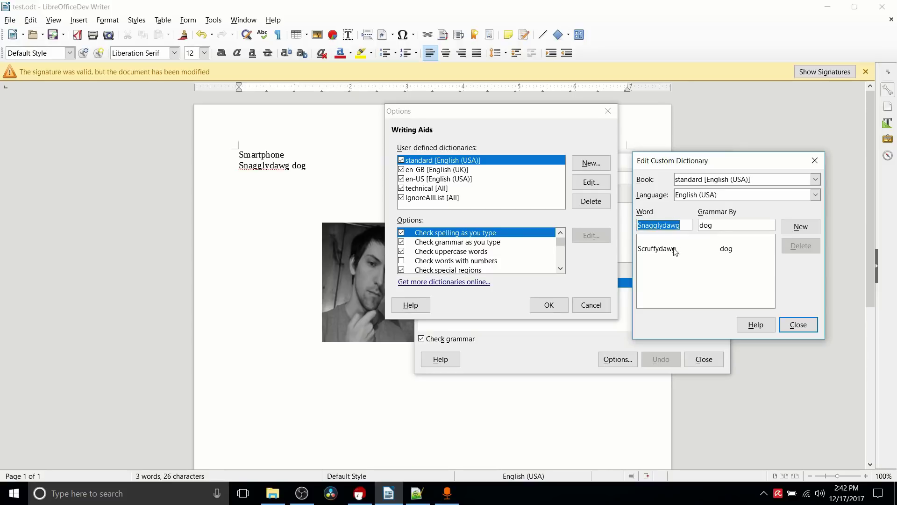
pyautogui.click(664, 230)
pyautogui.doubleClick(675, 227)
pyautogui.click(676, 228)
pyautogui.doubleClick(676, 228)
pyautogui.click(703, 226)
pyautogui.doubleClick(703, 225)
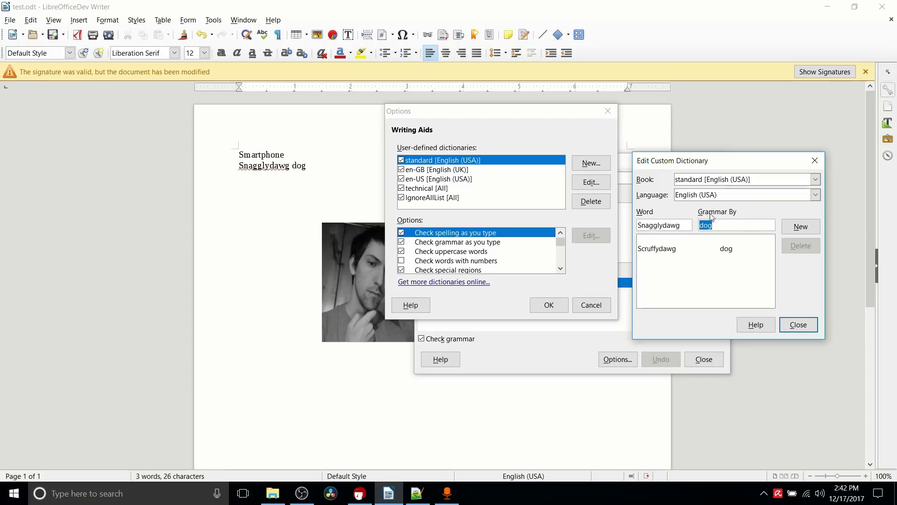
pyautogui.click(723, 224)
pyautogui.doubleClick(716, 225)
pyautogui.click(716, 226)
pyautogui.hotkey('shift', 'Tab')
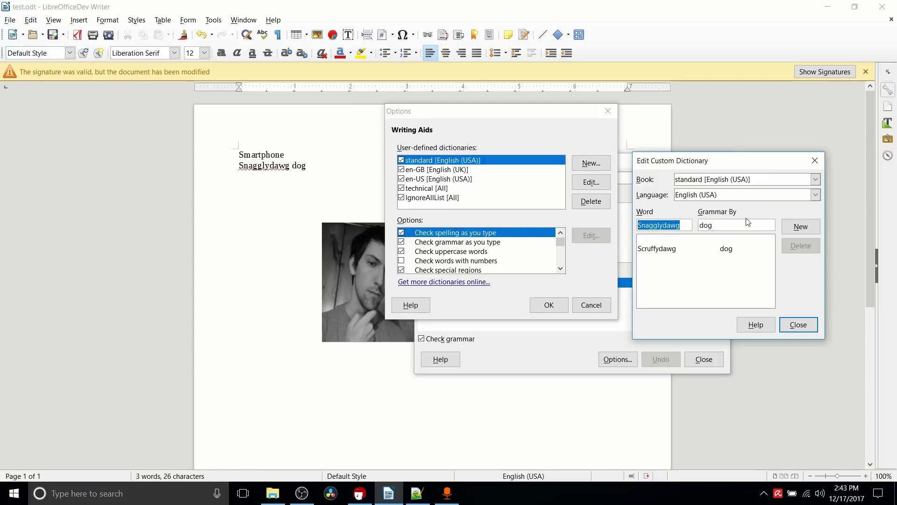
pyautogui.click(791, 232)
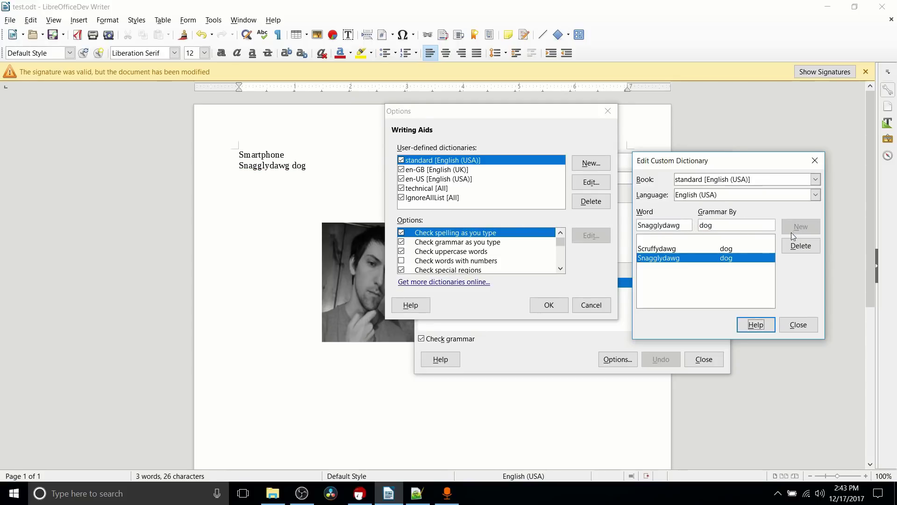
# Step: Close the dictionary editor, Options and Spelling dialogs, and place the caret after 'Snagglydawg'
pyautogui.click(799, 325)
pyautogui.click(544, 304)
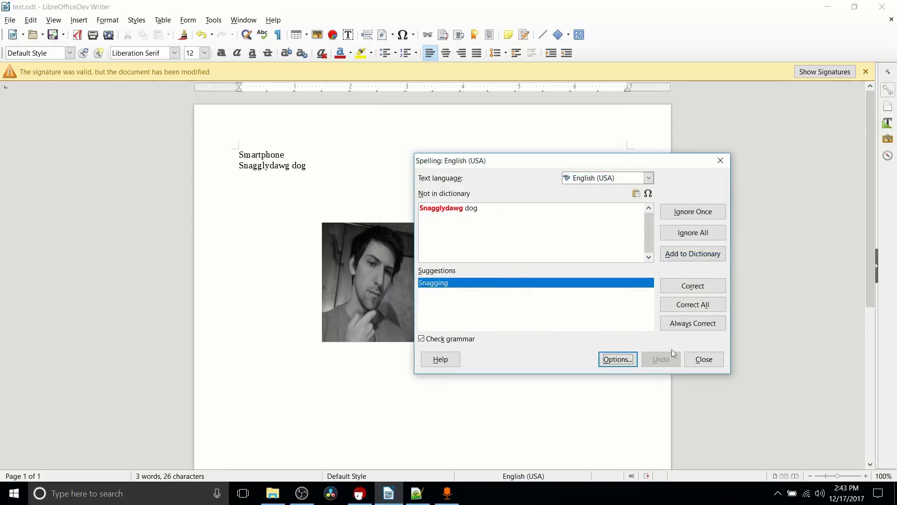
pyautogui.click(695, 359)
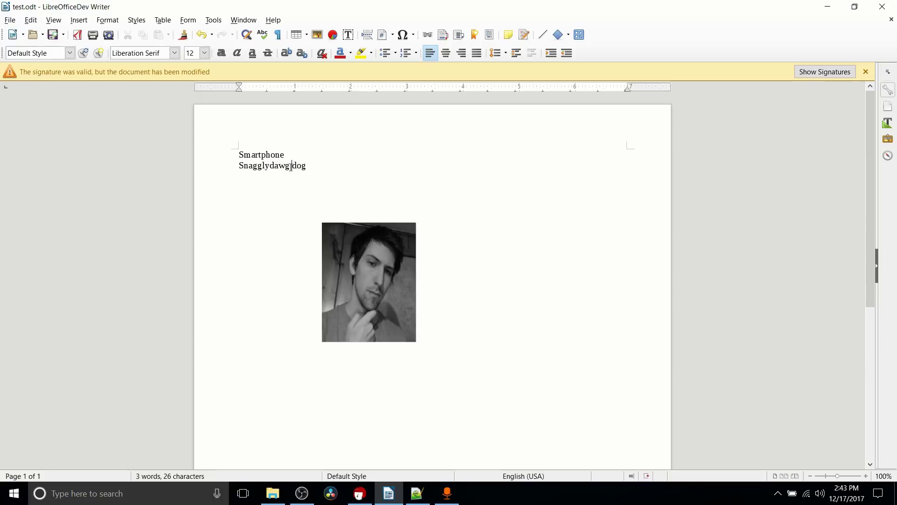
pyautogui.moveTo(291, 166); pyautogui.dragTo(240, 167)
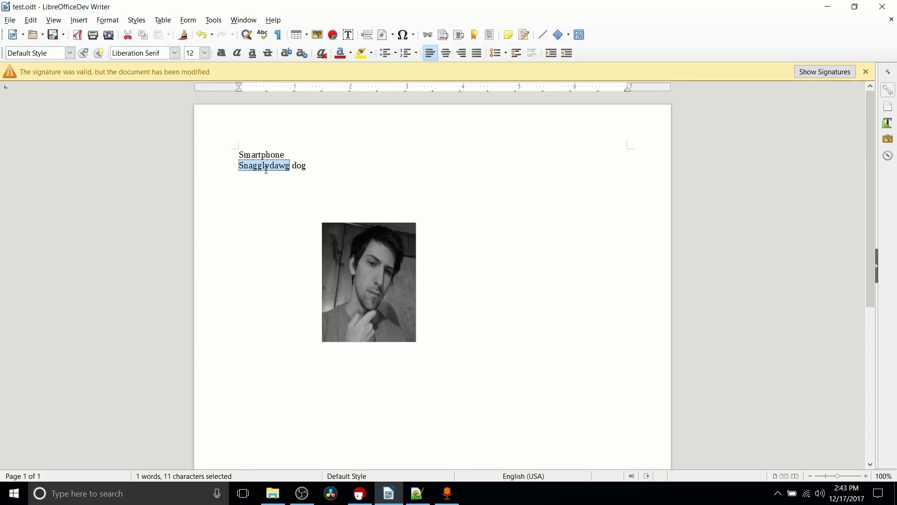
pyautogui.click(290, 166)
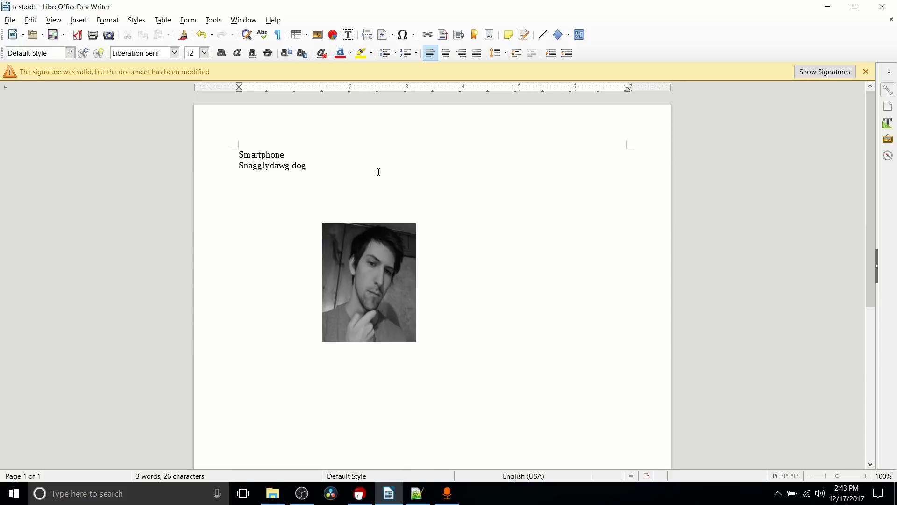
pyautogui.write('s')
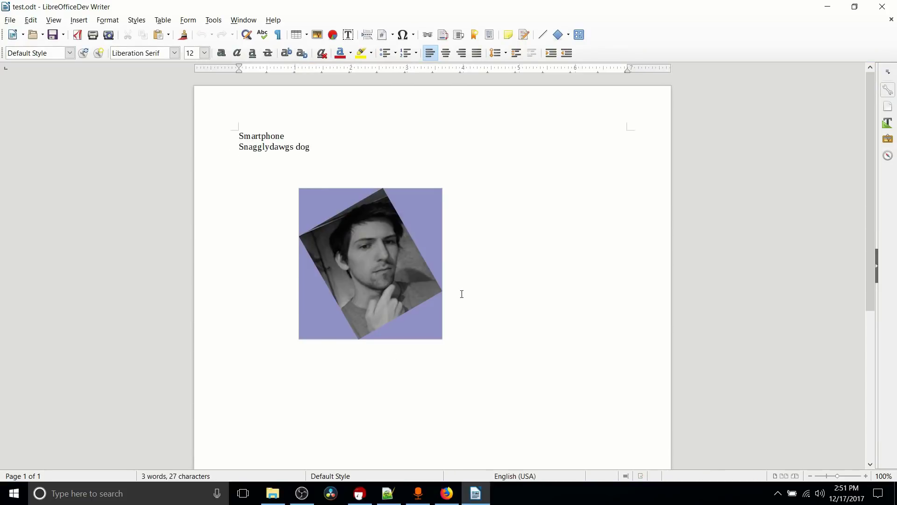
# Step: Save the modified, rotated photo as 123.png in Pictures, accepting the PNG settings
pyautogui.click(377, 257)
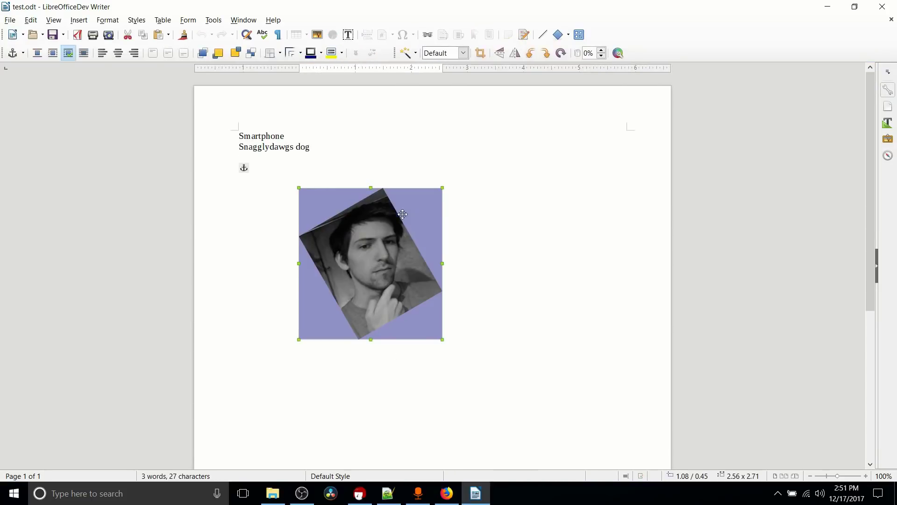
pyautogui.rightClick(429, 207)
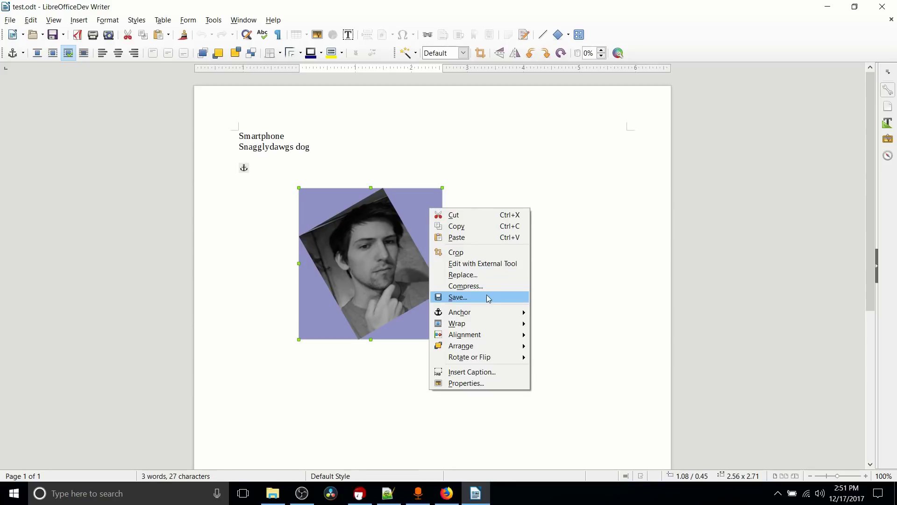
pyautogui.click(488, 298)
pyautogui.moveTo(445, 204)
pyautogui.mouseDown()
pyautogui.moveTo(465, 126)
pyautogui.moveTo(451, 117)
pyautogui.moveTo(551, 136)
pyautogui.mouseUp()
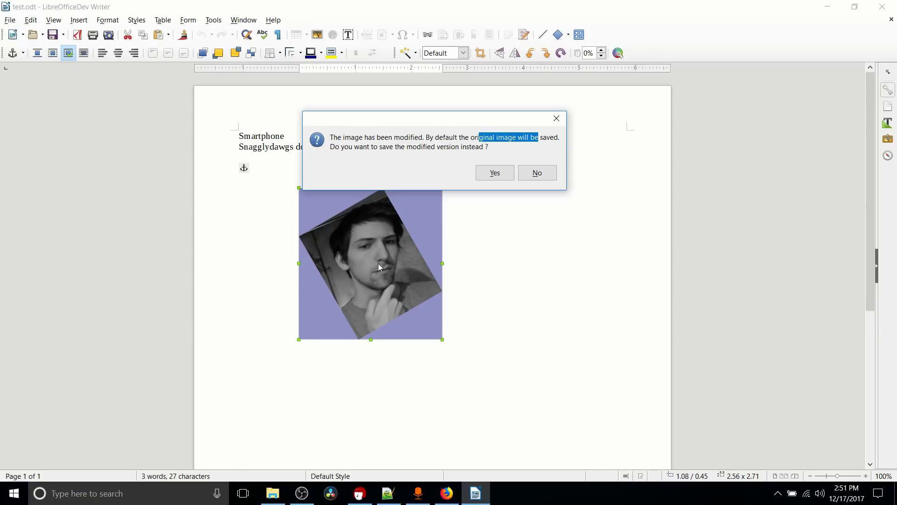
pyautogui.moveTo(504, 120)
pyautogui.mouseDown()
pyautogui.moveTo(475, 169)
pyautogui.moveTo(442, 165)
pyautogui.mouseUp()
pyautogui.click(480, 186)
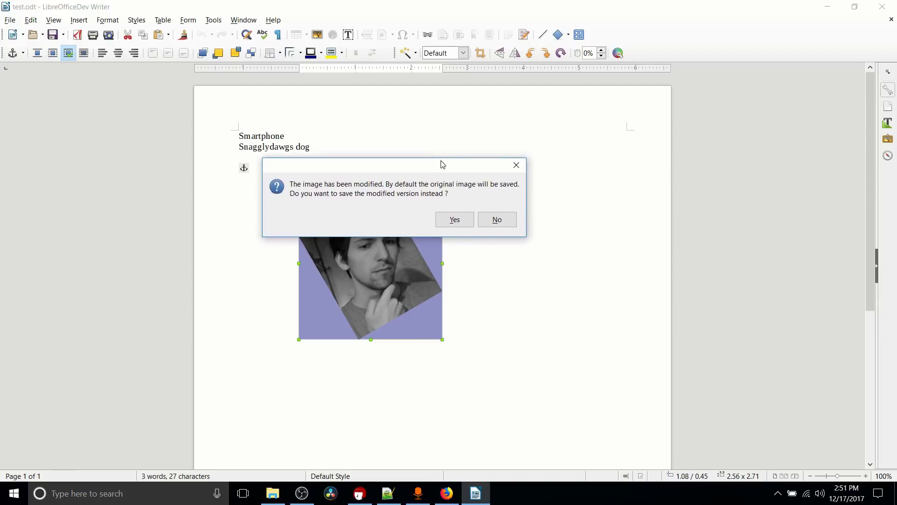
pyautogui.click(471, 223)
pyautogui.write('12')
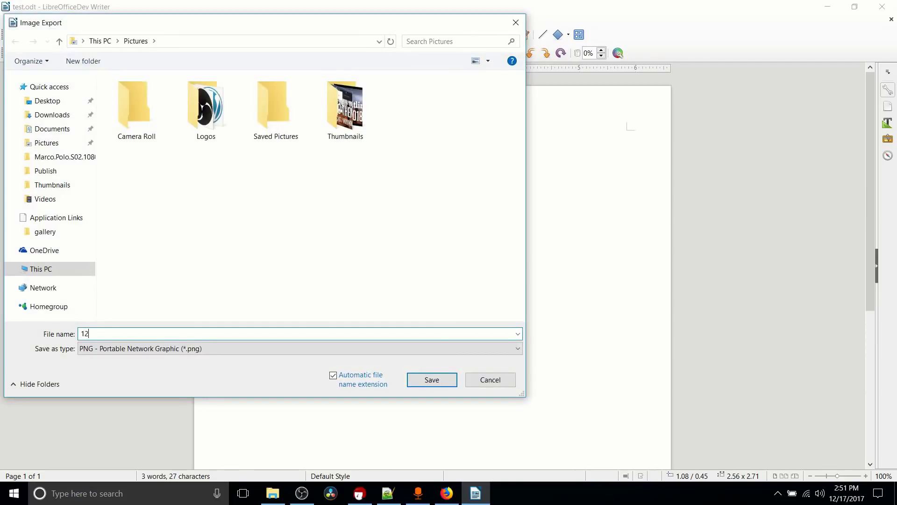
pyautogui.write('3')
pyautogui.press('Return')
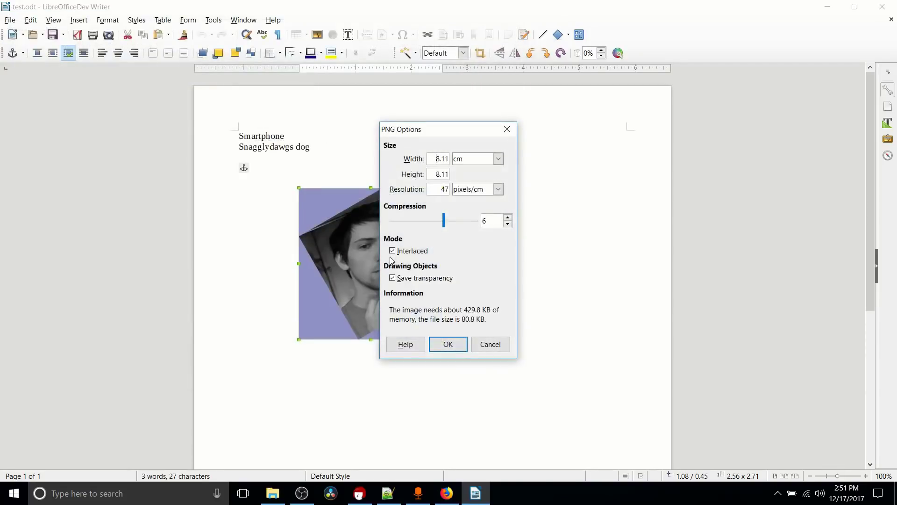
pyautogui.click(456, 342)
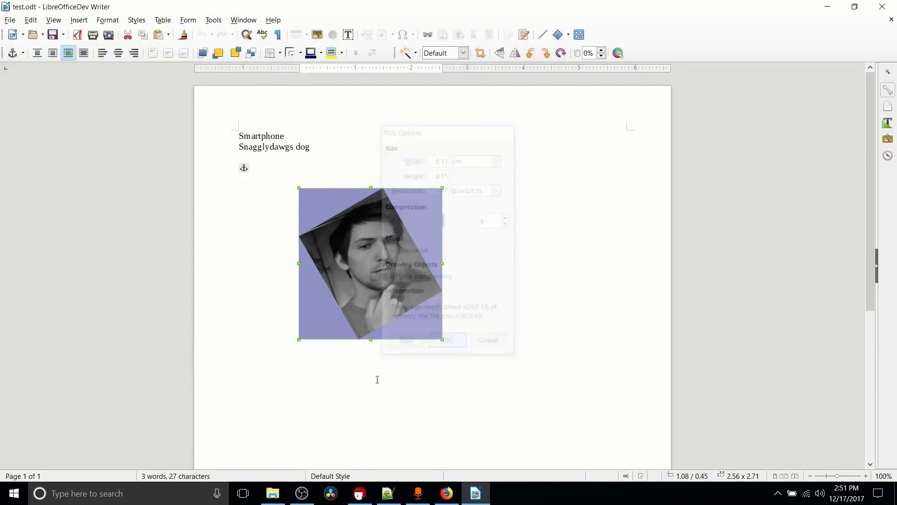
# Step: Select the exported 123.png in the Pictures folder of File Explorer
pyautogui.click(273, 493)
pyautogui.click(528, 262)
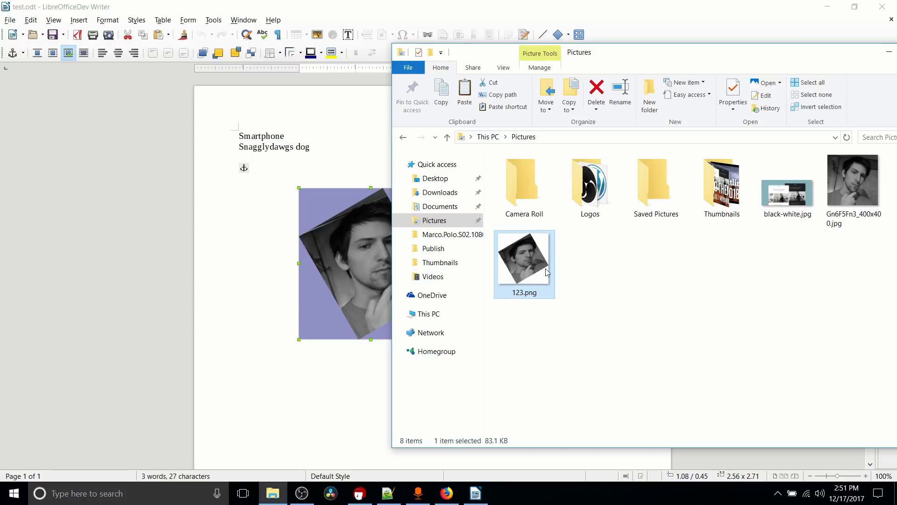
pyautogui.moveTo(620, 56); pyautogui.dragTo(613, 68)
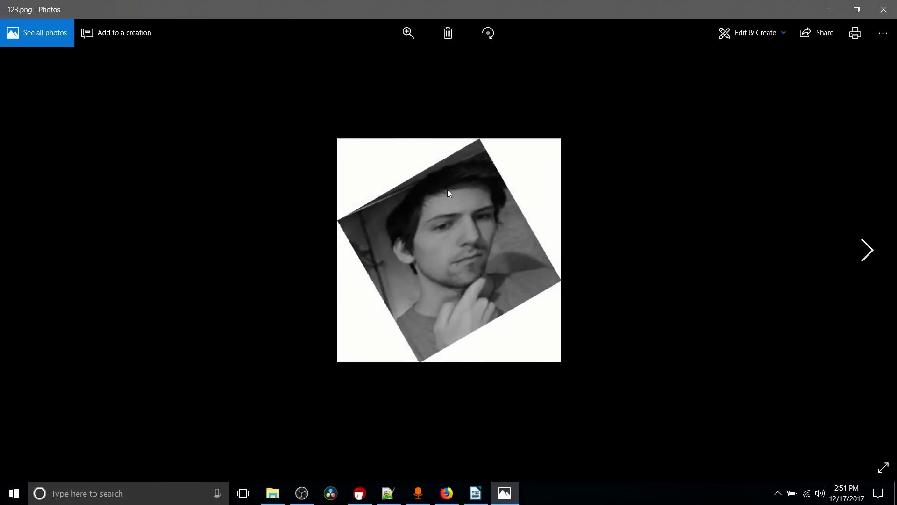
# Step: Restore the Photos window showing 123.png from full screen
pyautogui.press('super+Down')
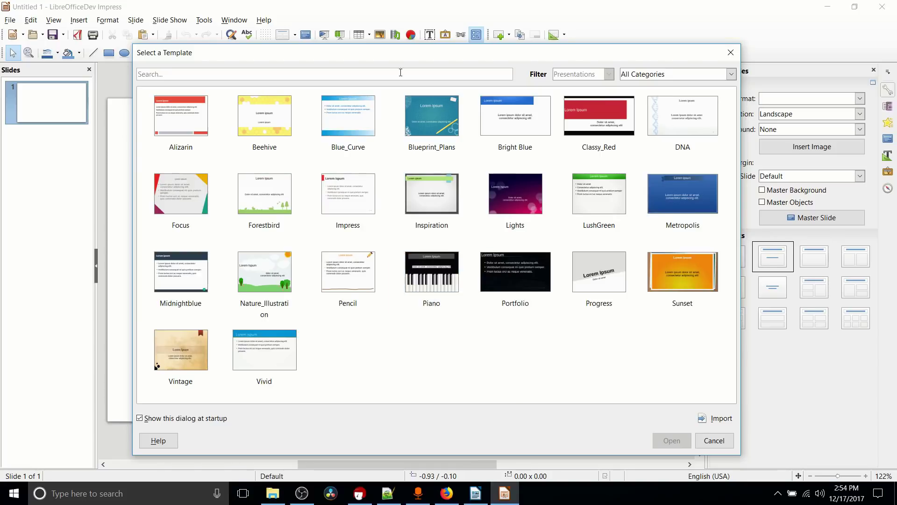
# Step: Nudge the Impress Select a Template dialog slightly upward
pyautogui.moveTo(411, 54)
pyautogui.mouseDown()
pyautogui.moveTo(400, 50)
pyautogui.moveTo(411, 49)
pyautogui.mouseUp()
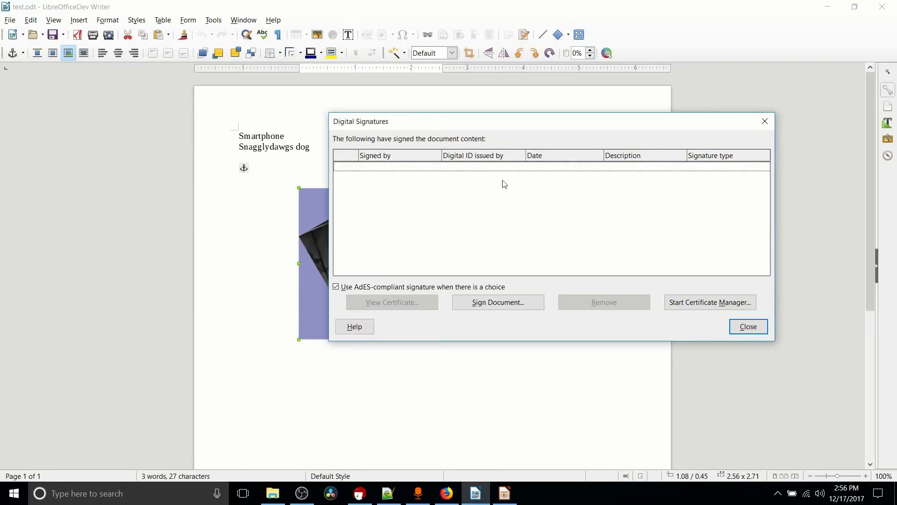
# Step: Move the Digital Signatures dialog higher and bring Kleopatra's certificate manager forward
pyautogui.moveTo(464, 125); pyautogui.dragTo(469, 97)
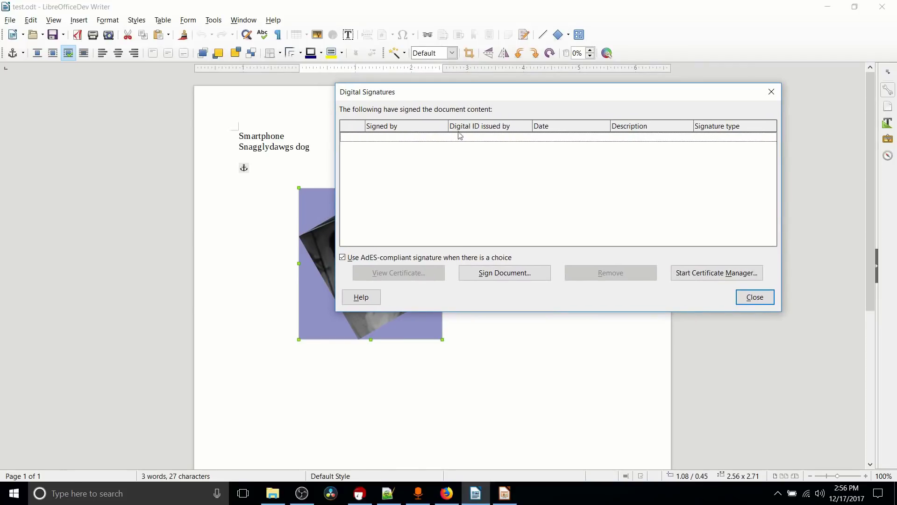
pyautogui.click(358, 493)
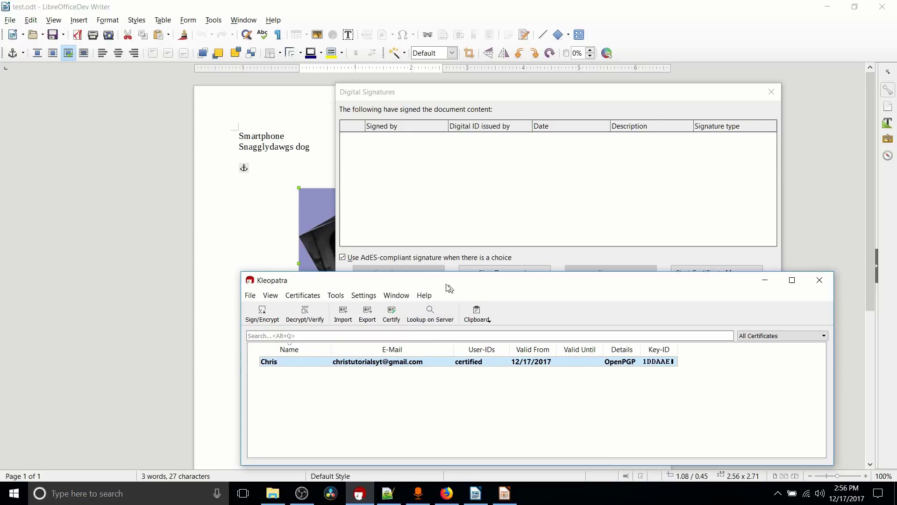
# Step: Move Kleopatra aside and check the OpenPGP certificate, dismissing its actions list unused
pyautogui.moveTo(452, 287); pyautogui.dragTo(312, 286)
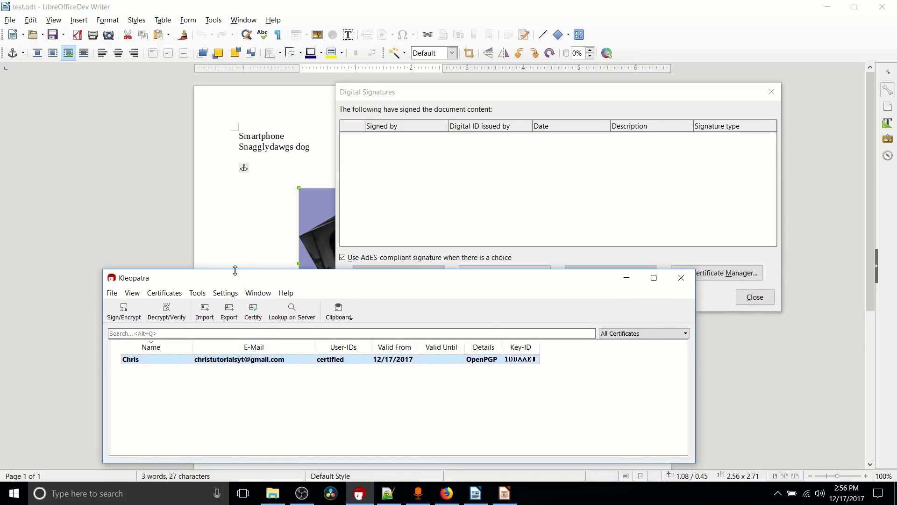
pyautogui.moveTo(234, 279); pyautogui.dragTo(232, 237)
pyautogui.click(114, 252)
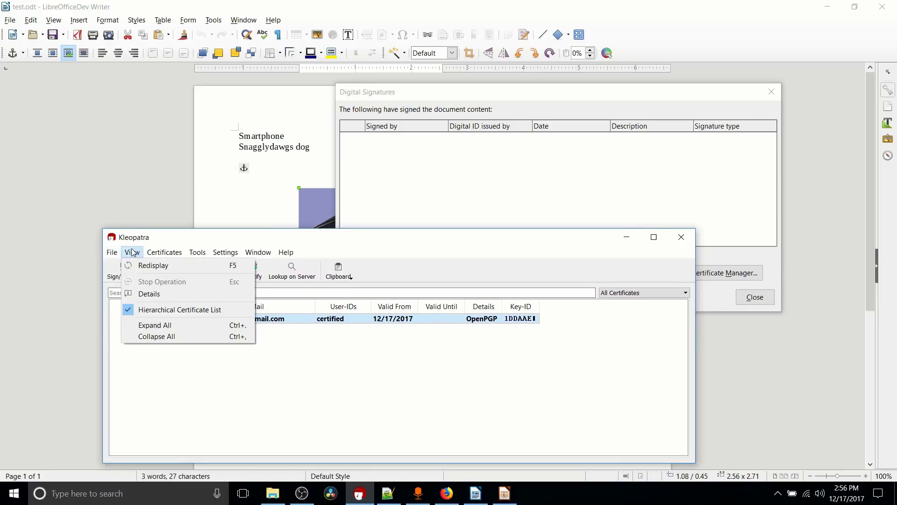
pyautogui.click(181, 252)
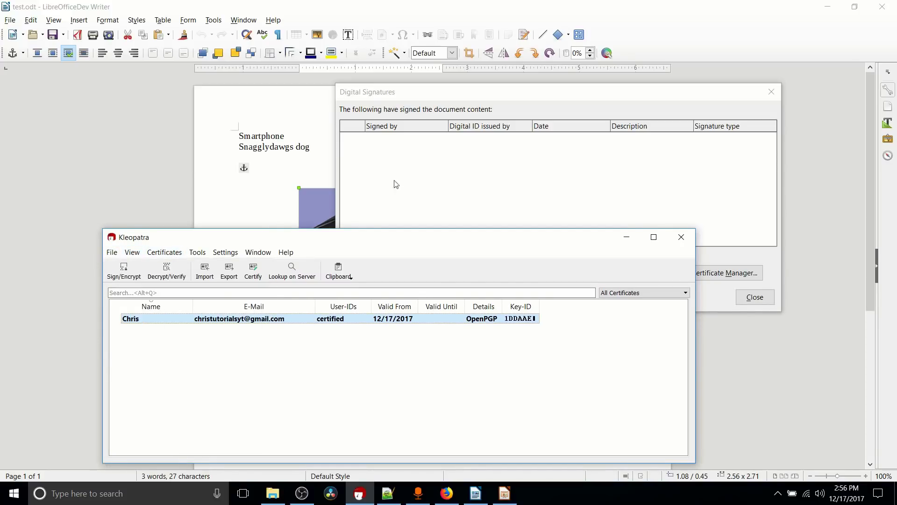
# Step: Bring the empty Digital Signatures list to the front, with Kleopatra moved out of the way
pyautogui.click(460, 202)
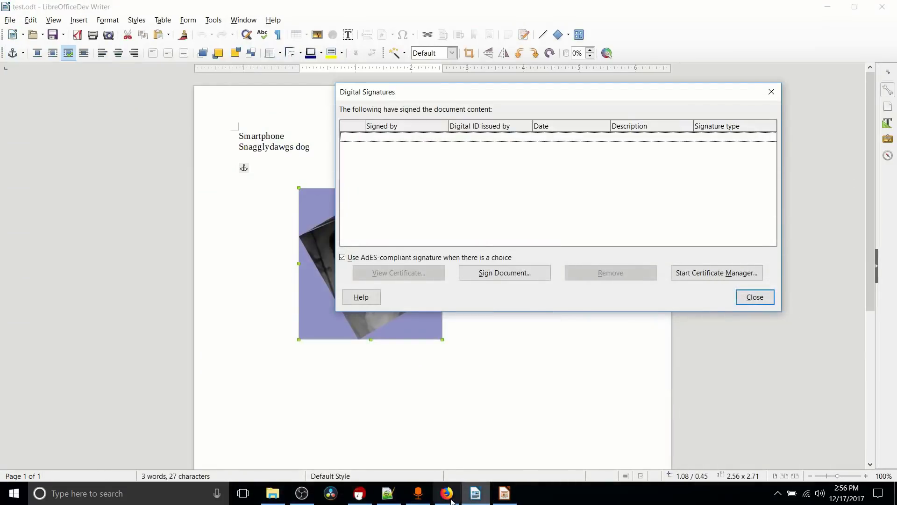
pyautogui.click(359, 493)
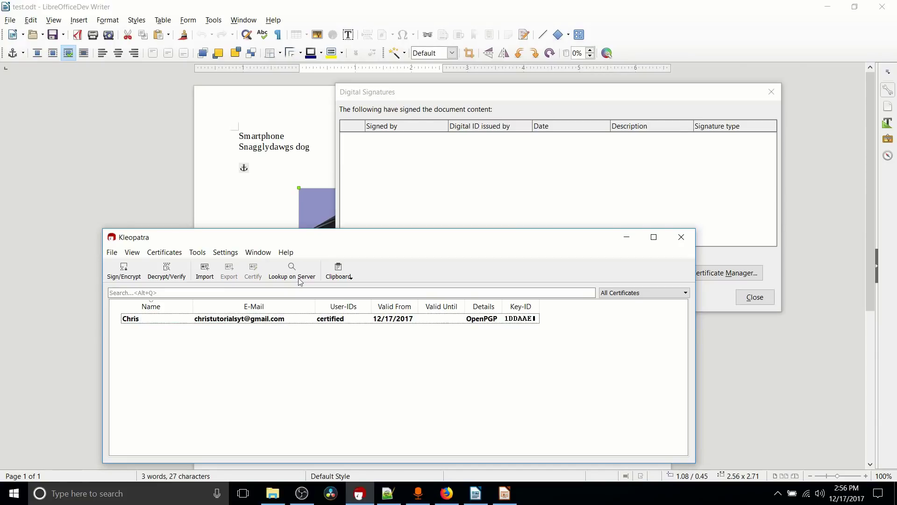
pyautogui.moveTo(301, 242); pyautogui.dragTo(222, 236)
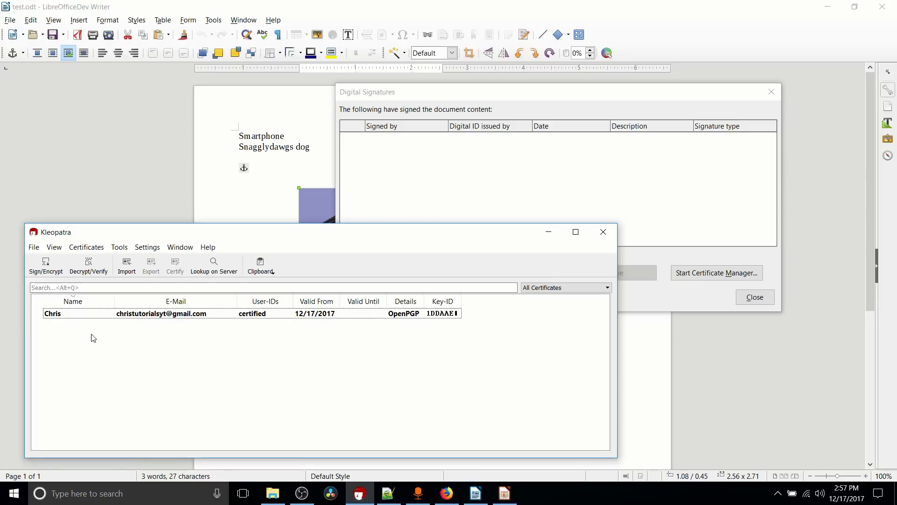
pyautogui.click(483, 186)
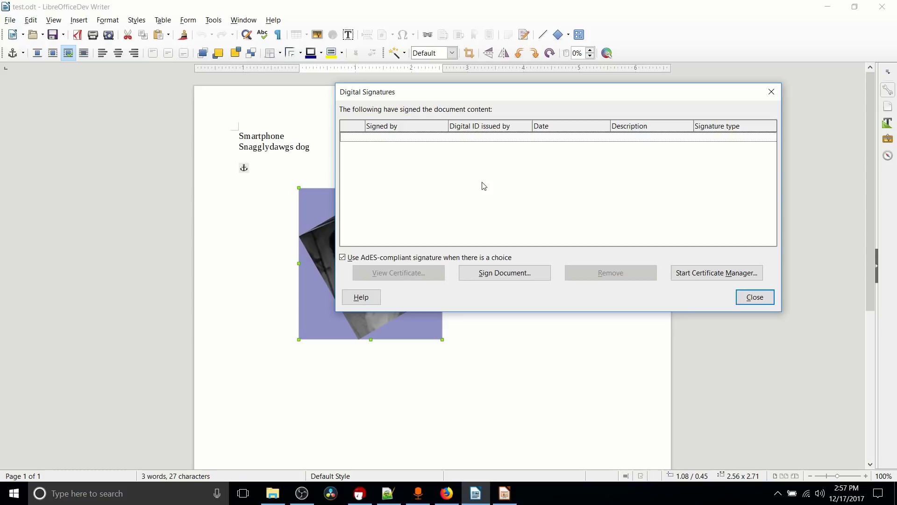
# Step: Sign the document with Chris's OpenPGP certificate, minimizing Kleopatra, and confirm with the passphrase
pyautogui.click(504, 273)
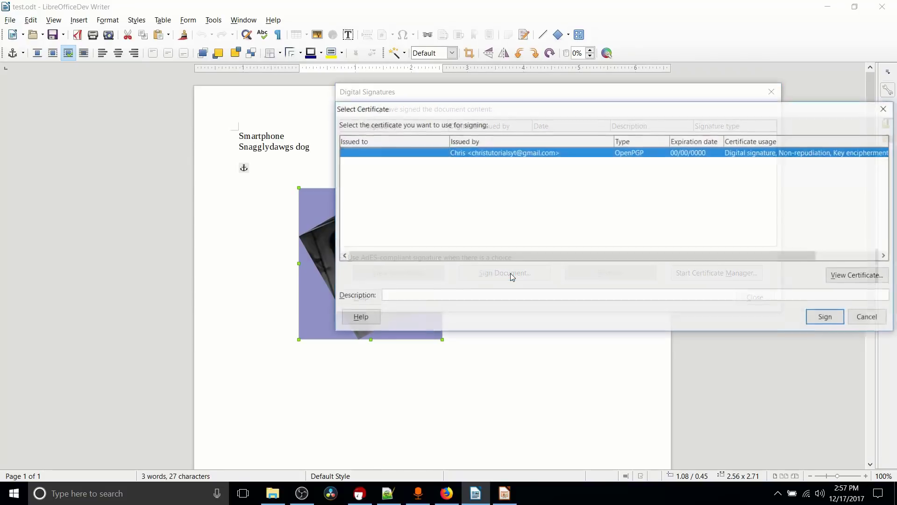
pyautogui.moveTo(504, 108); pyautogui.dragTo(347, 170)
pyautogui.click(359, 493)
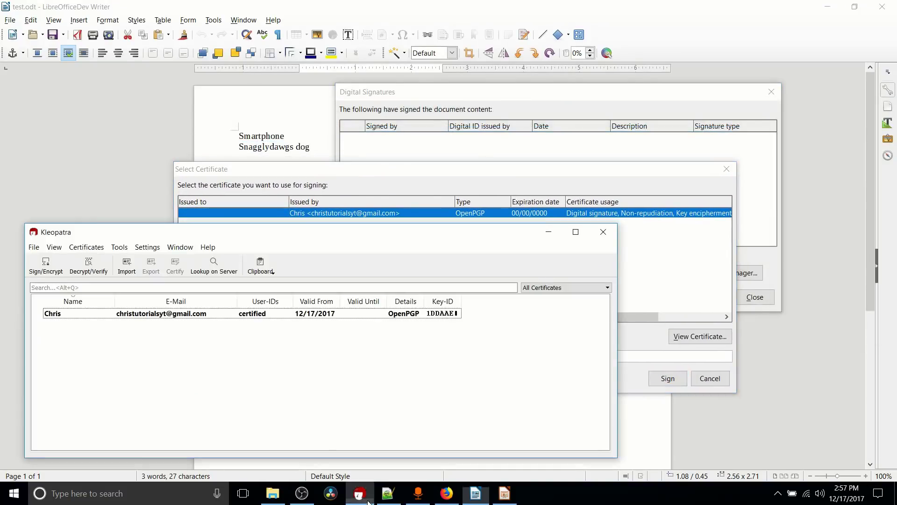
pyautogui.click(548, 232)
pyautogui.moveTo(376, 173); pyautogui.dragTo(349, 191)
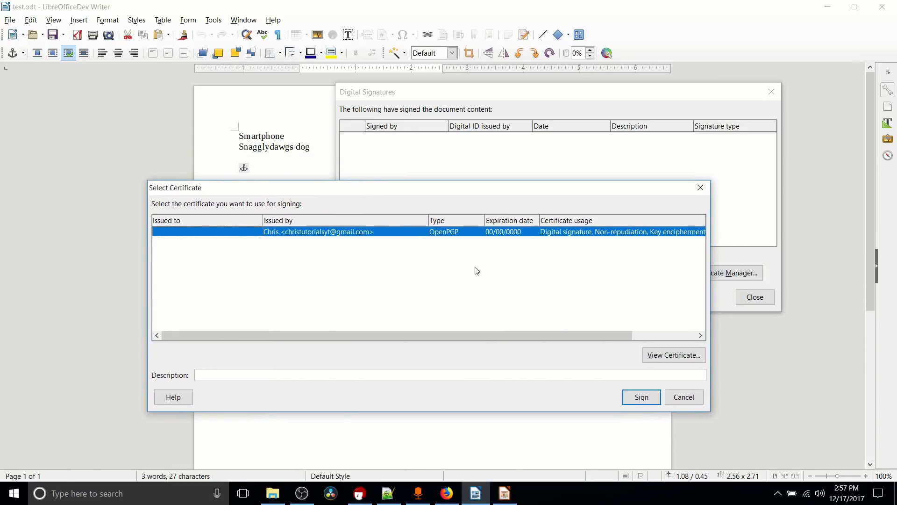
pyautogui.moveTo(429, 220); pyautogui.dragTo(378, 220)
pyautogui.click(642, 401)
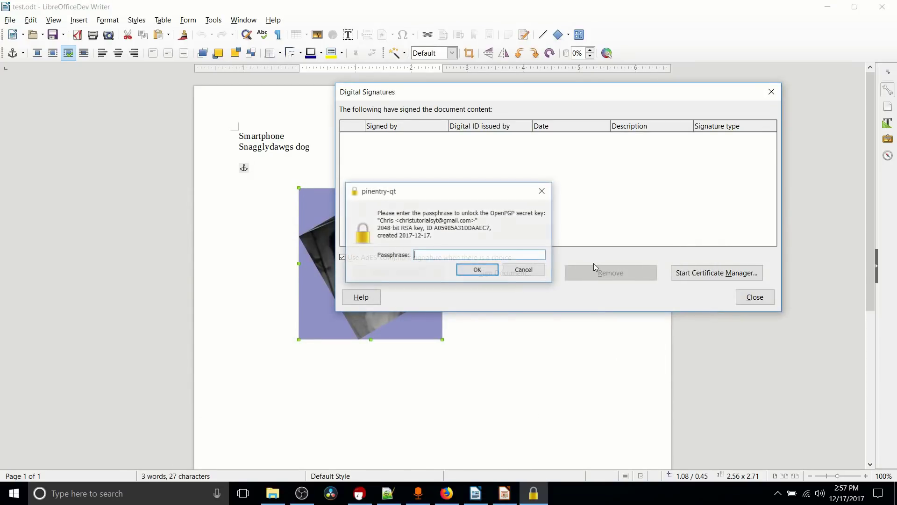
pyautogui.write('••••••')
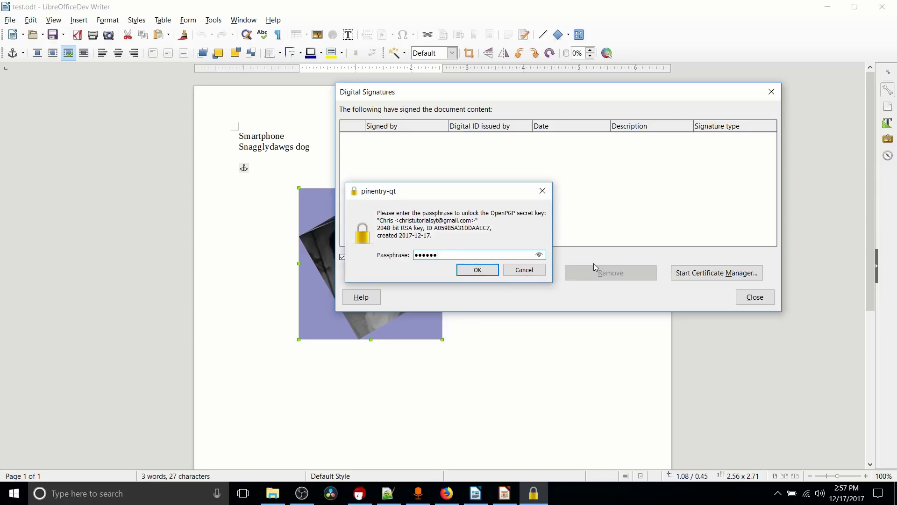
pyautogui.write('••••')
pyautogui.press('Return')
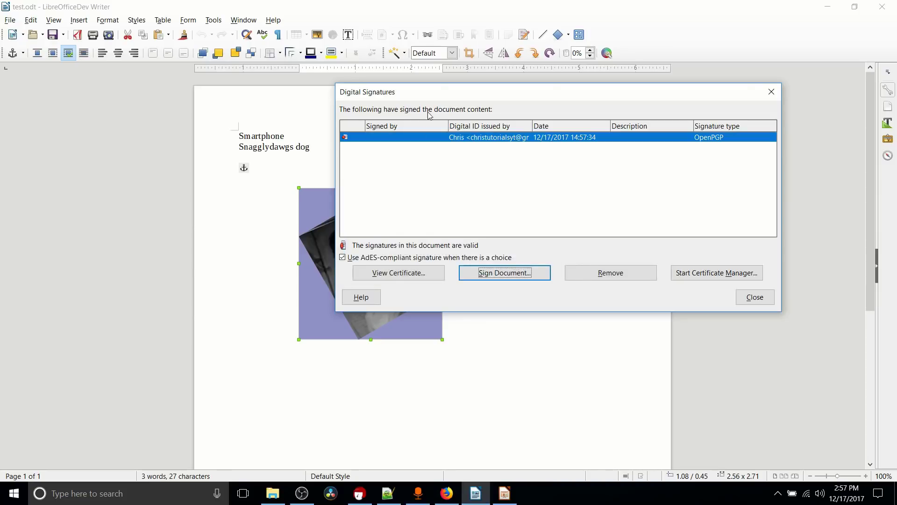
# Step: Widen the Digital ID column, then cancel the certificate chooser and close Digital Signatures
pyautogui.moveTo(442, 92); pyautogui.dragTo(335, 175)
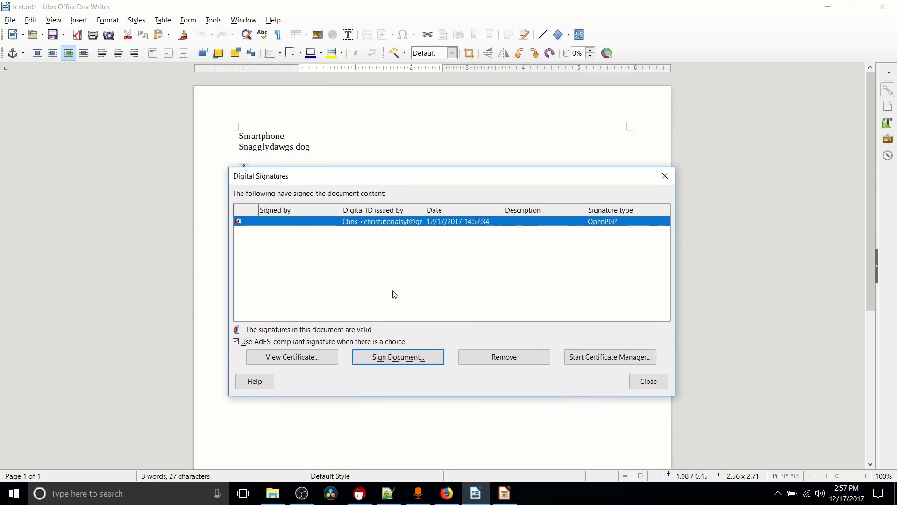
pyautogui.moveTo(427, 210)
pyautogui.mouseDown()
pyautogui.moveTo(478, 210)
pyautogui.moveTo(462, 210)
pyautogui.mouseUp()
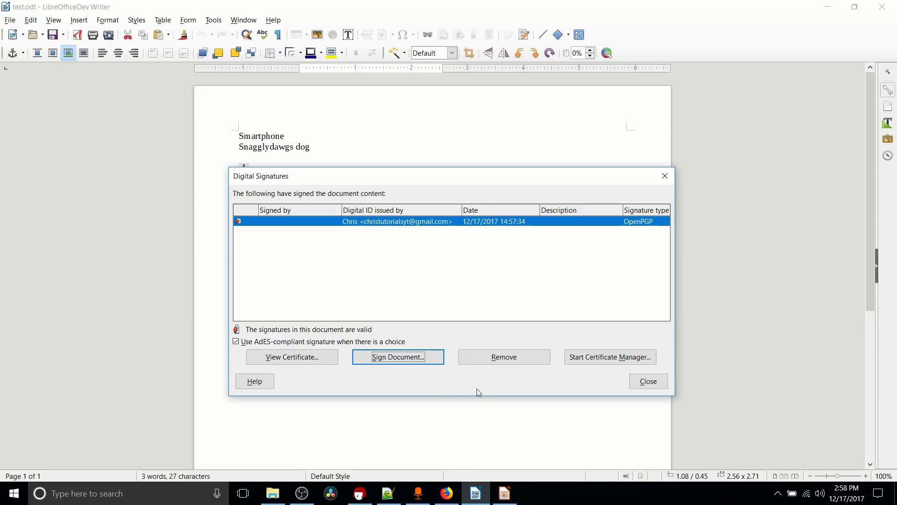
pyautogui.click(399, 362)
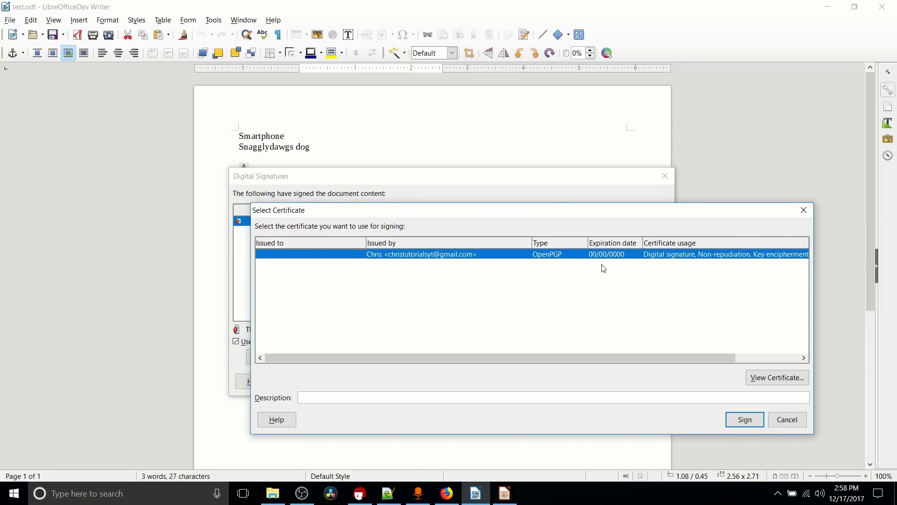
pyautogui.moveTo(560, 217); pyautogui.dragTo(574, 244)
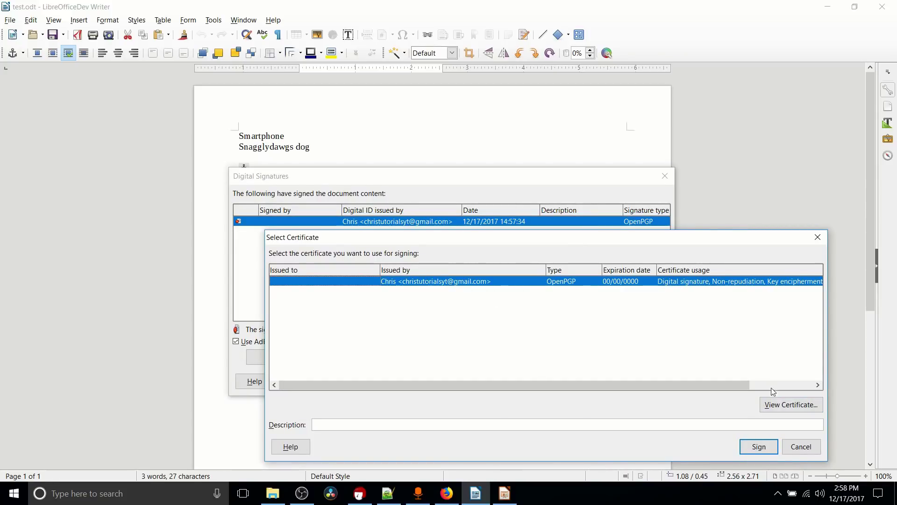
pyautogui.click(801, 447)
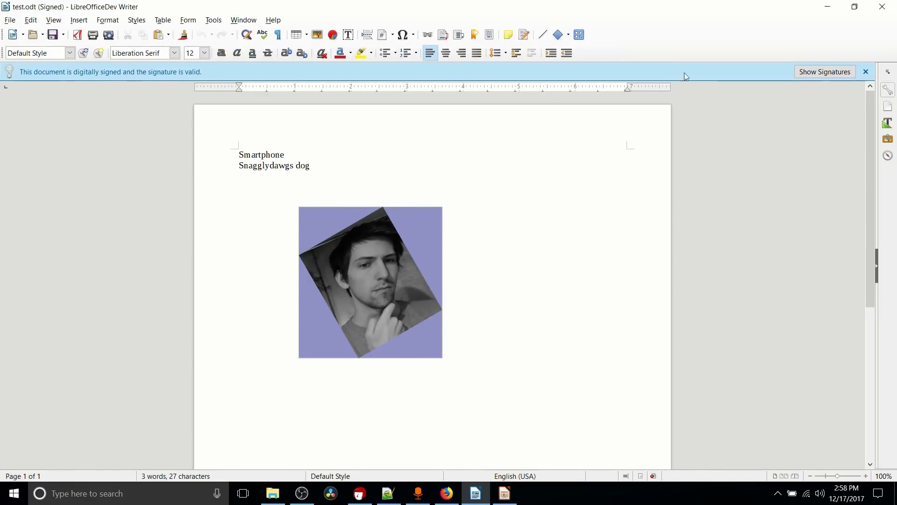
pyautogui.click(825, 72)
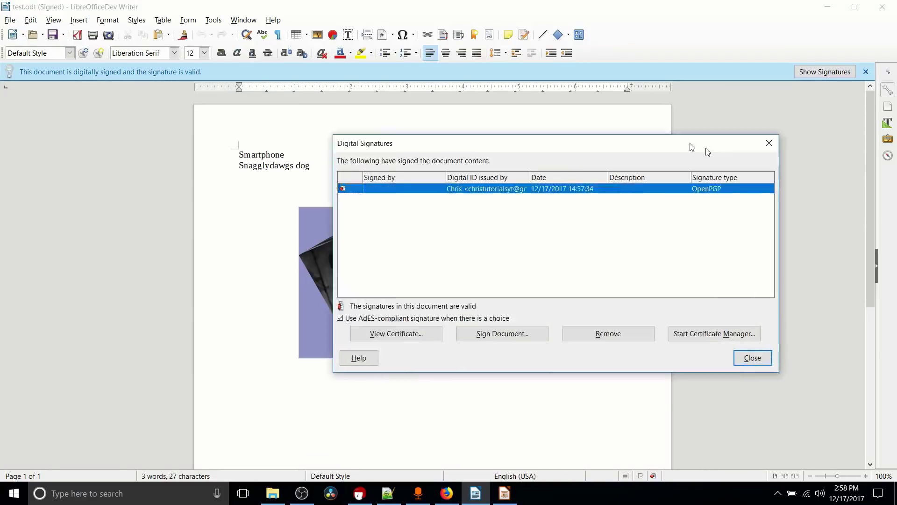
pyautogui.moveTo(690, 148)
pyautogui.mouseDown()
pyautogui.moveTo(741, 192)
pyautogui.moveTo(743, 118)
pyautogui.mouseUp()
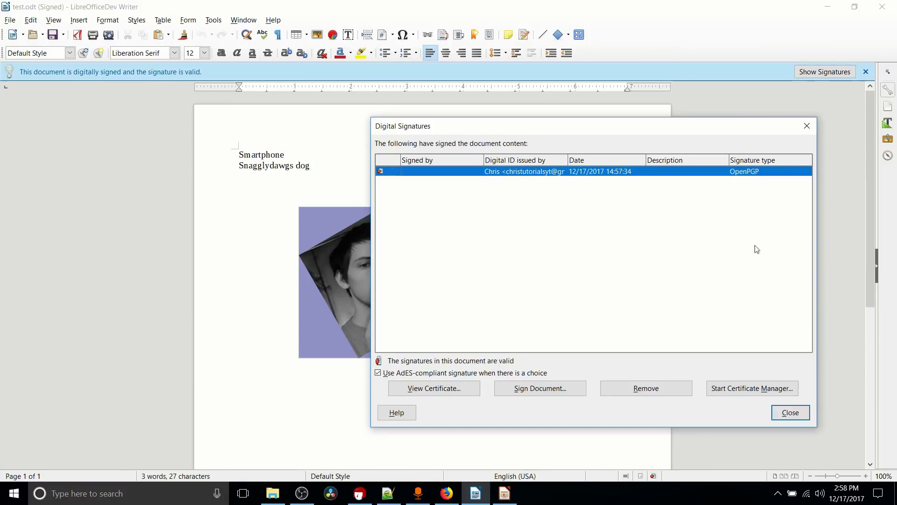
pyautogui.moveTo(821, 122); pyautogui.dragTo(823, 124)
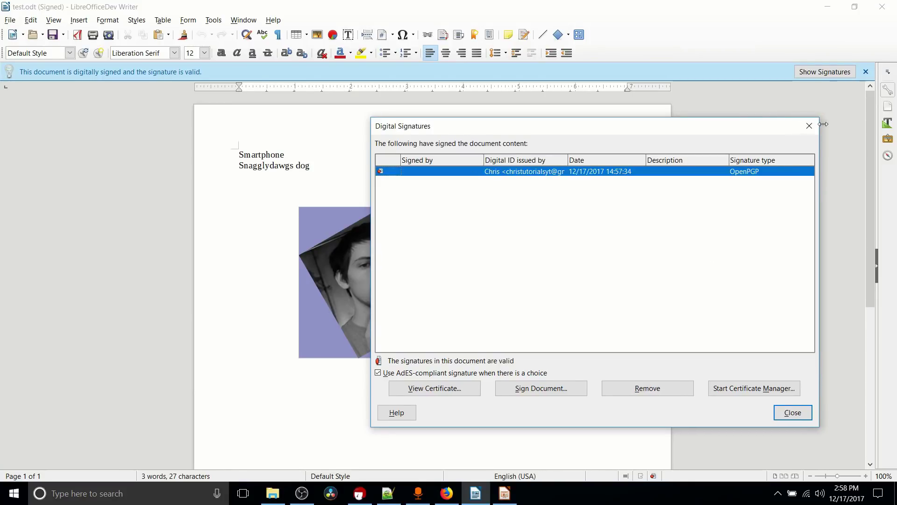
pyautogui.click(810, 125)
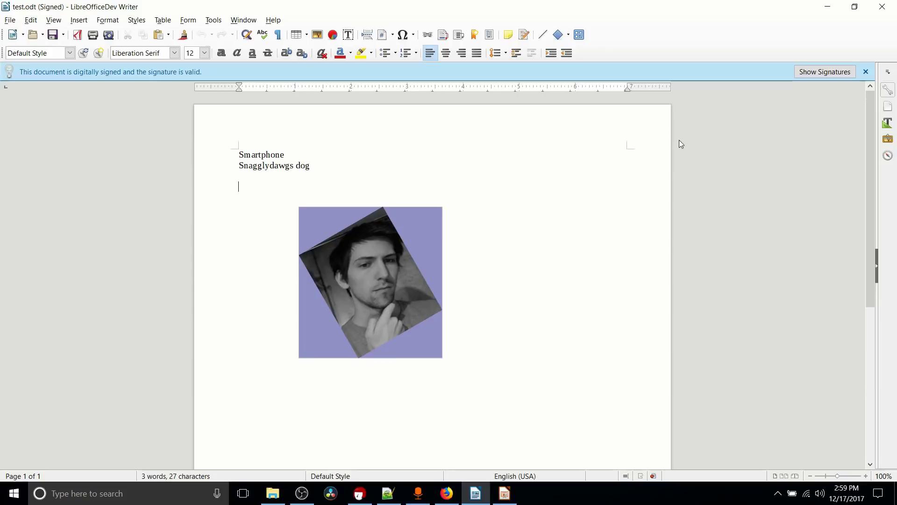
pyautogui.hotkey('alt', 'Tab')
pyautogui.scroll(10, 432, 263)
pyautogui.scroll(10, 432, 263)
pyautogui.scroll(10, 432, 263)
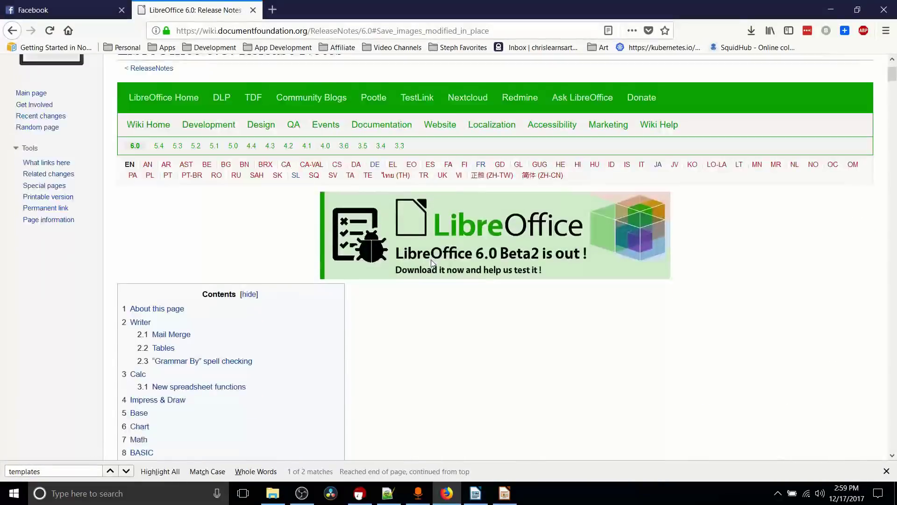
pyautogui.scroll(5, 421, 246)
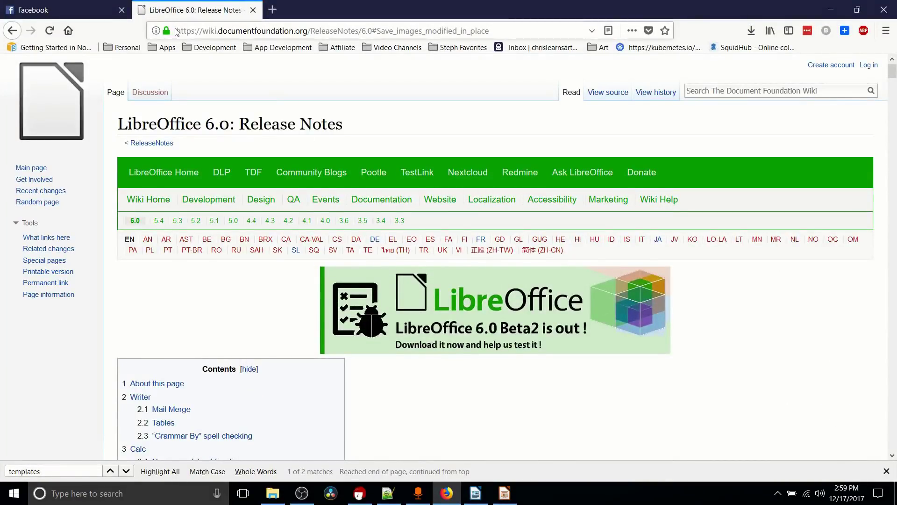
pyautogui.click(234, 30)
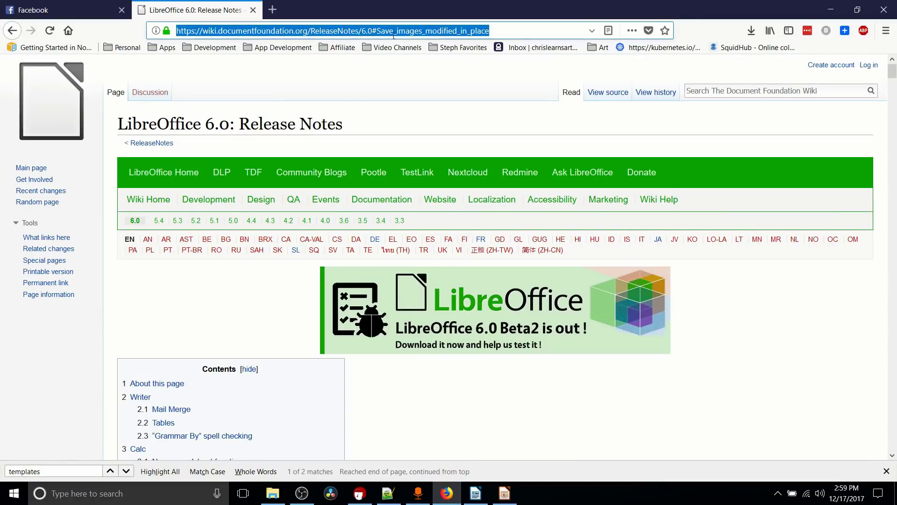
pyautogui.click(829, 10)
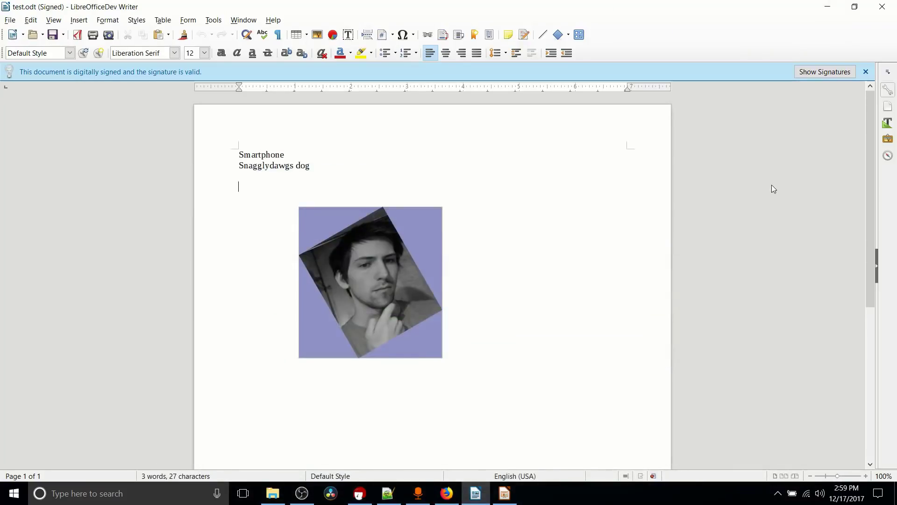